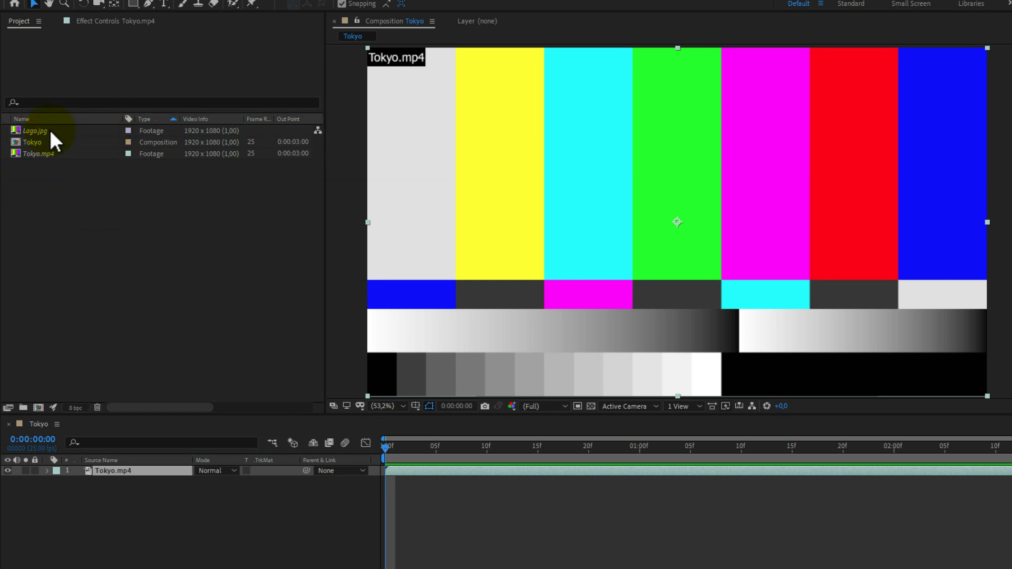
click(36, 131)
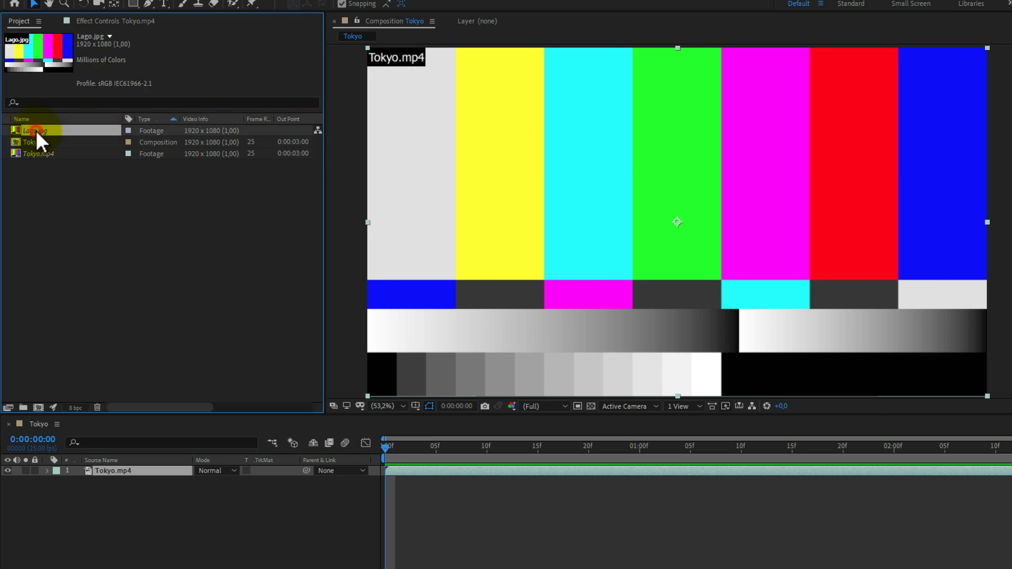
click(58, 154)
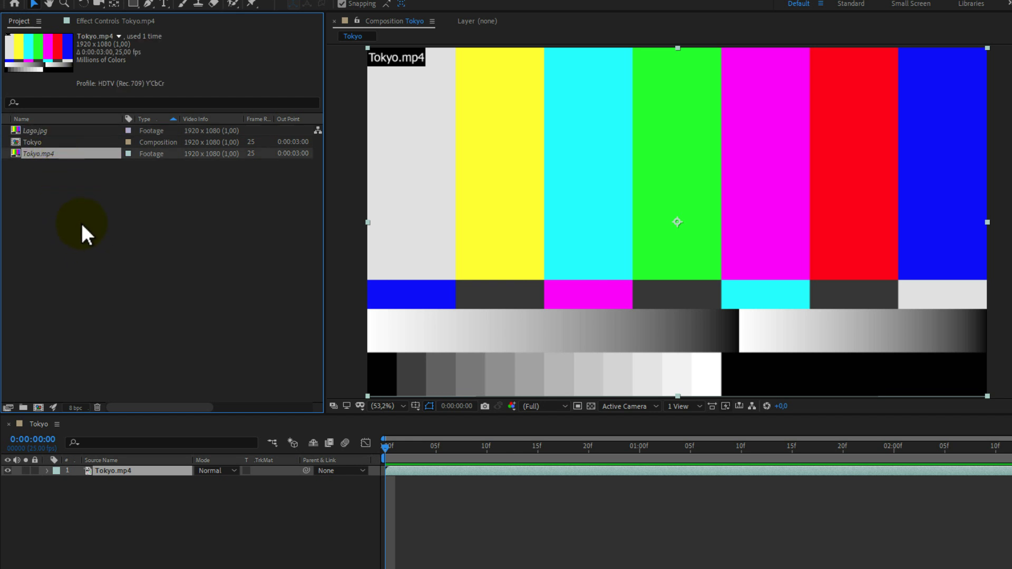
click(42, 195)
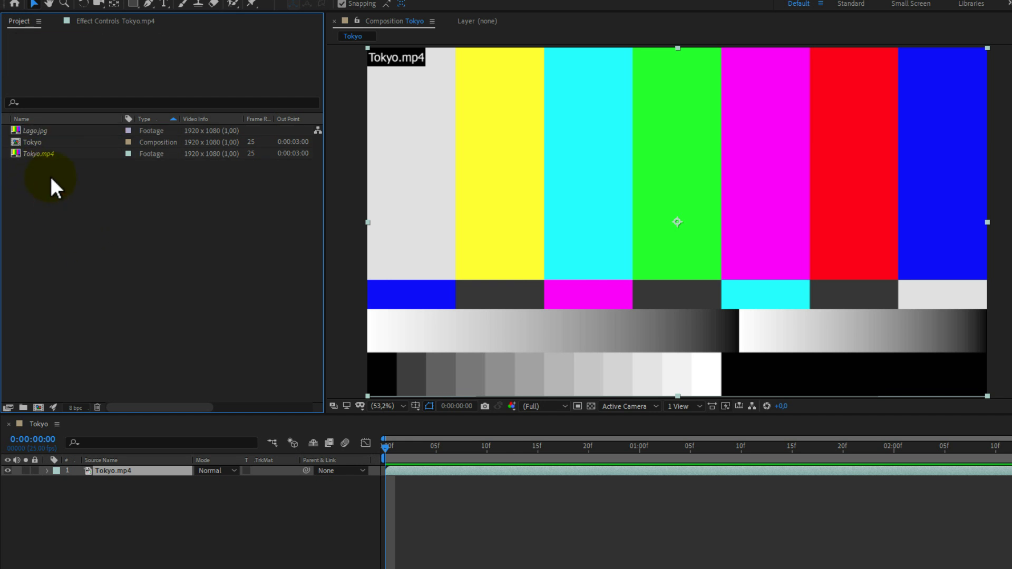
click(37, 153)
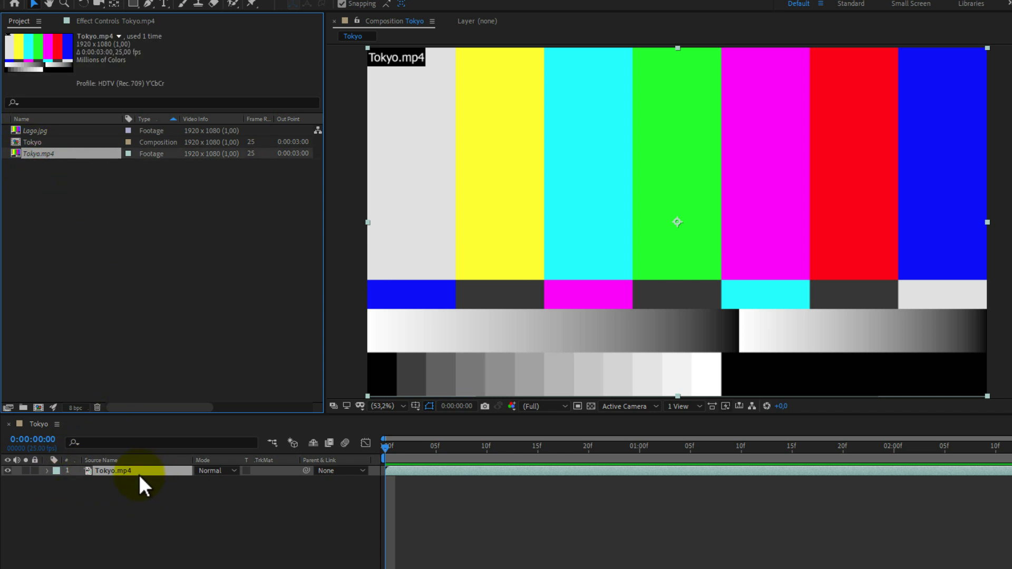
click(50, 222)
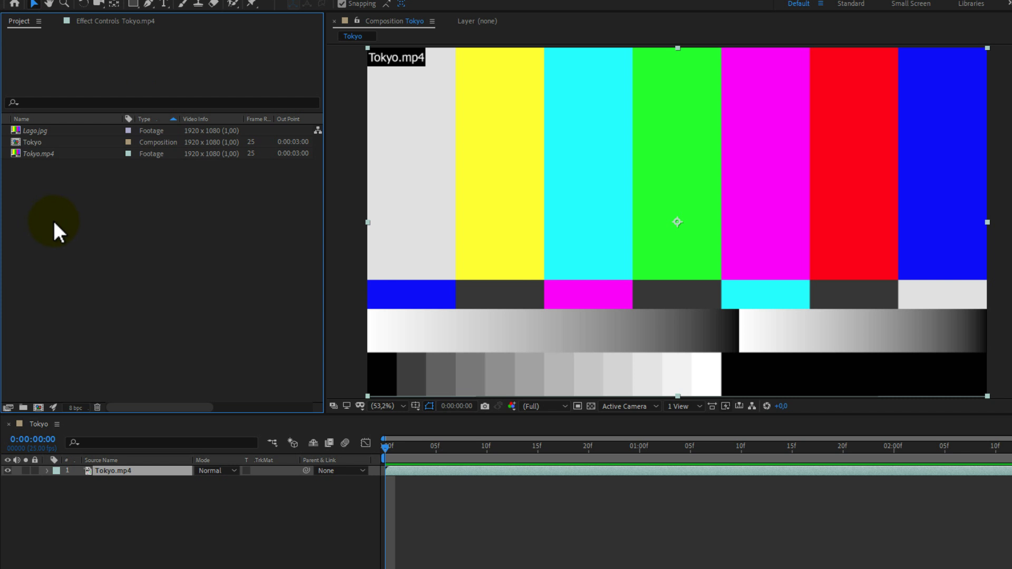
Replace the Tokyo.mp4 footage item with the Tokyo.mp4 file from the Assets folder
right_click(48, 154)
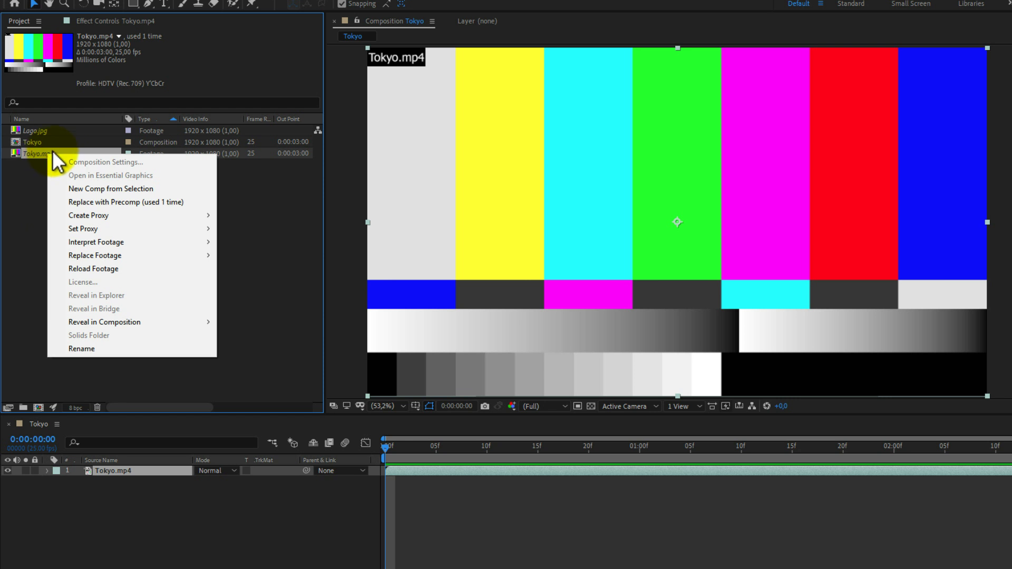
mouse_move(77, 254)
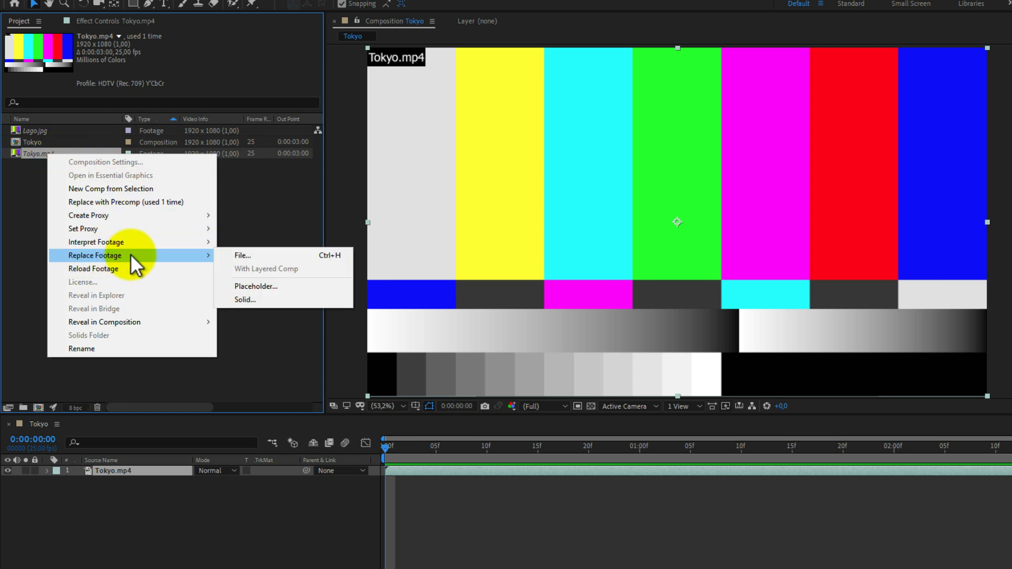
click(247, 257)
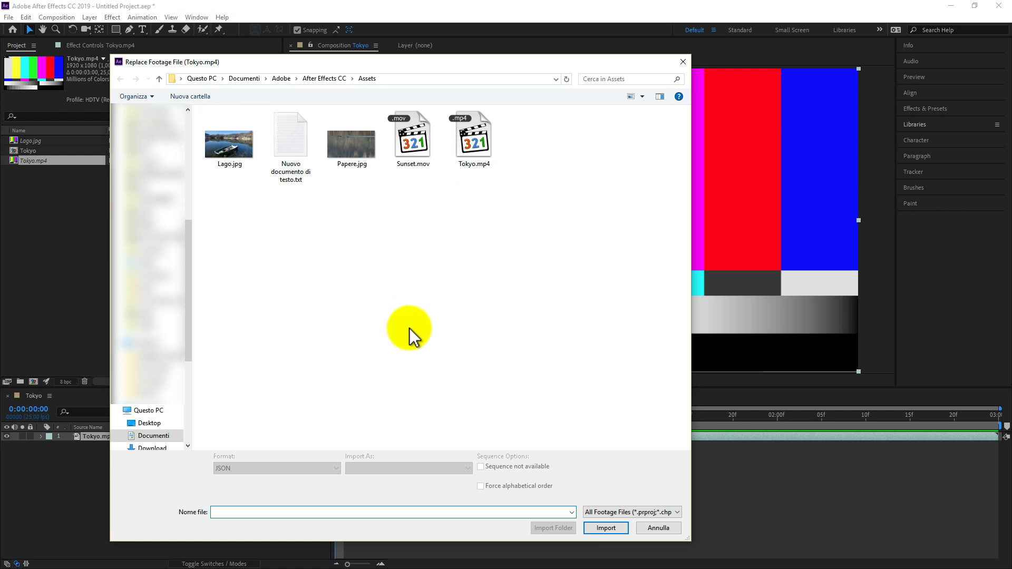
click(474, 138)
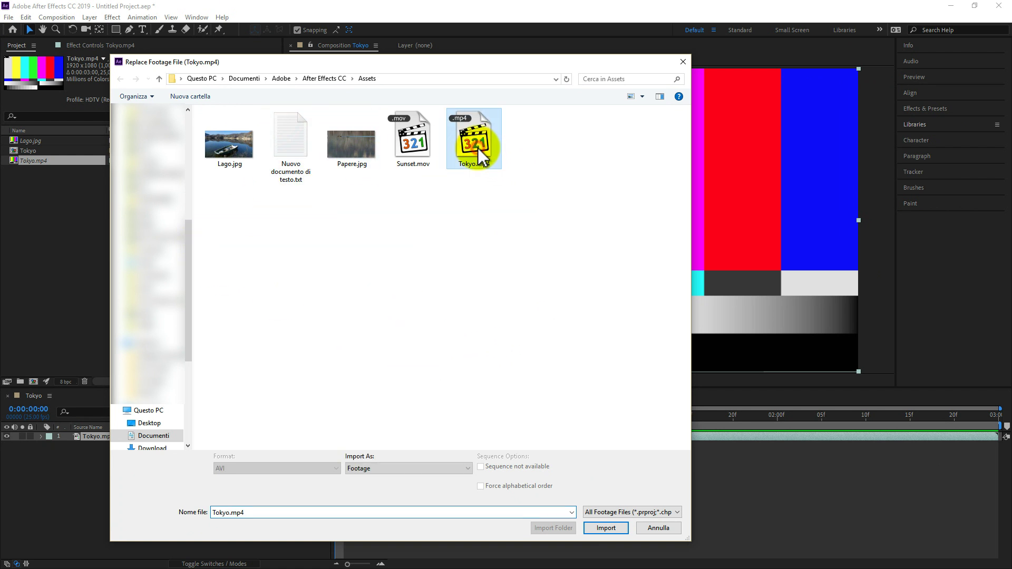
click(616, 528)
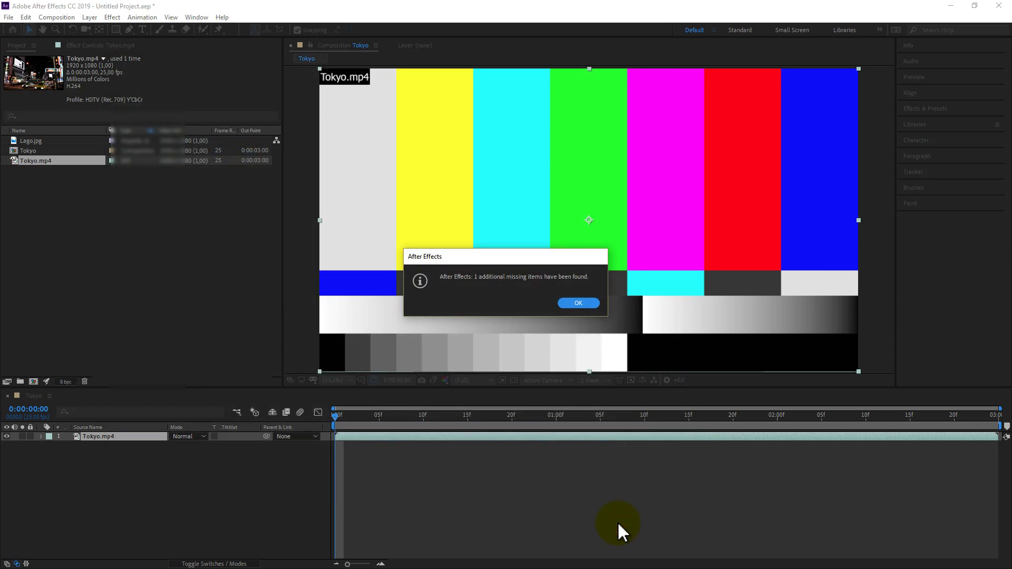
Dismiss the missing-items alert and select Lago.jpg in the Project panel
click(580, 304)
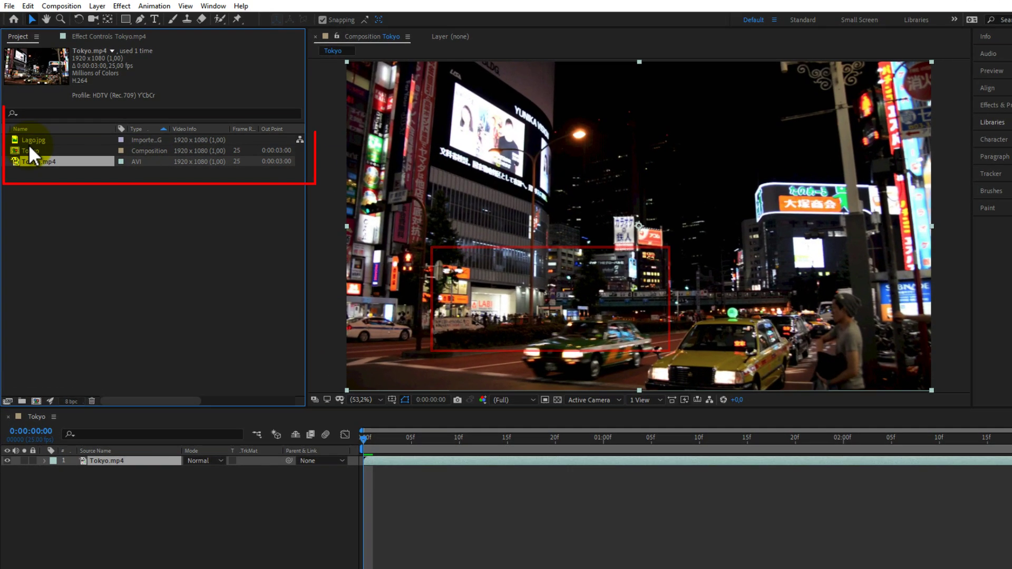
click(31, 141)
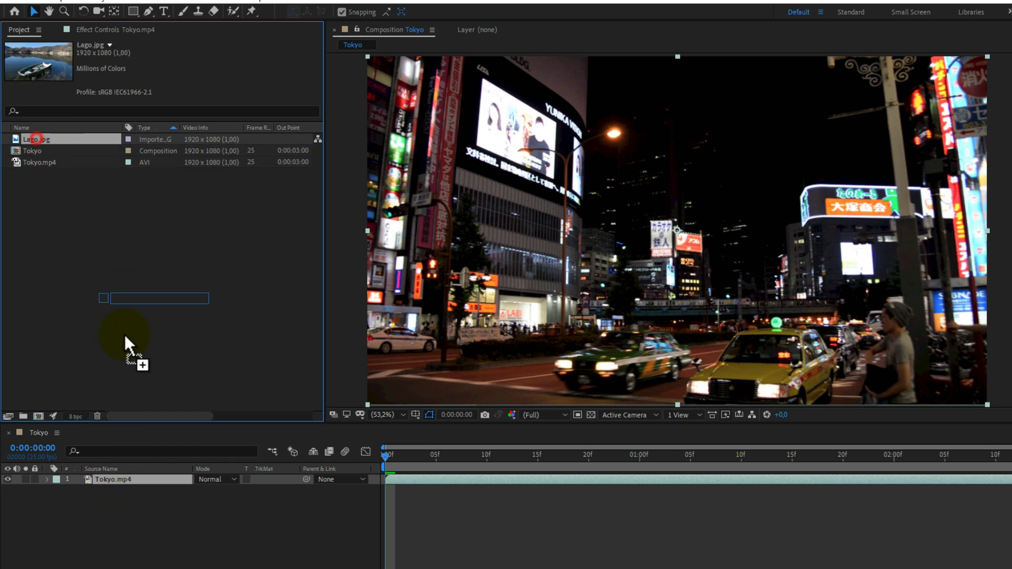
Add Lago.jpg as a Tokyo layer, go to frame 12, and replace it with Papere.jpg
mouse_move(39, 137)
mouse_down()
mouse_move(117, 510)
mouse_move(108, 476)
mouse_up()
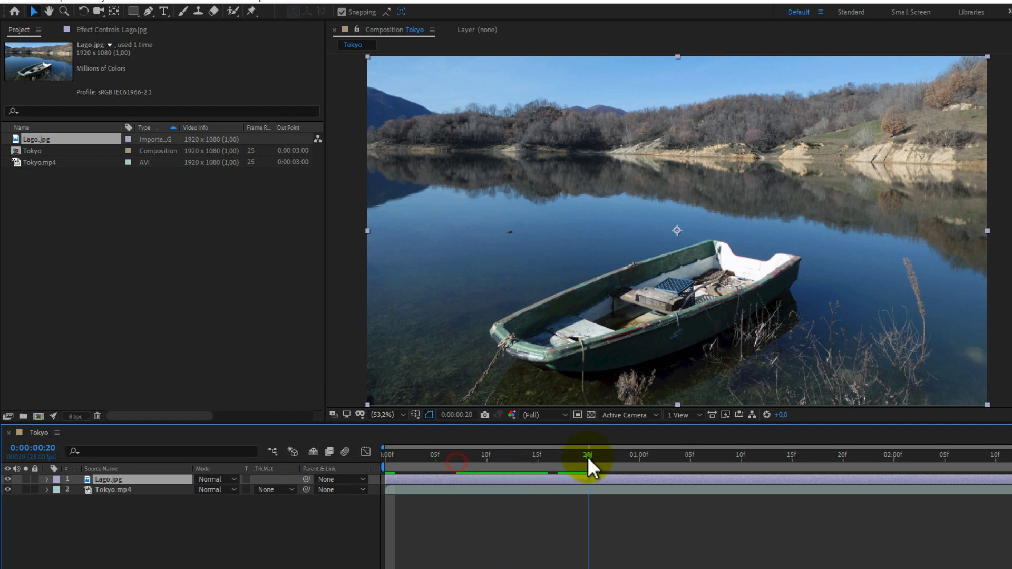
drag(465, 464, 507, 463)
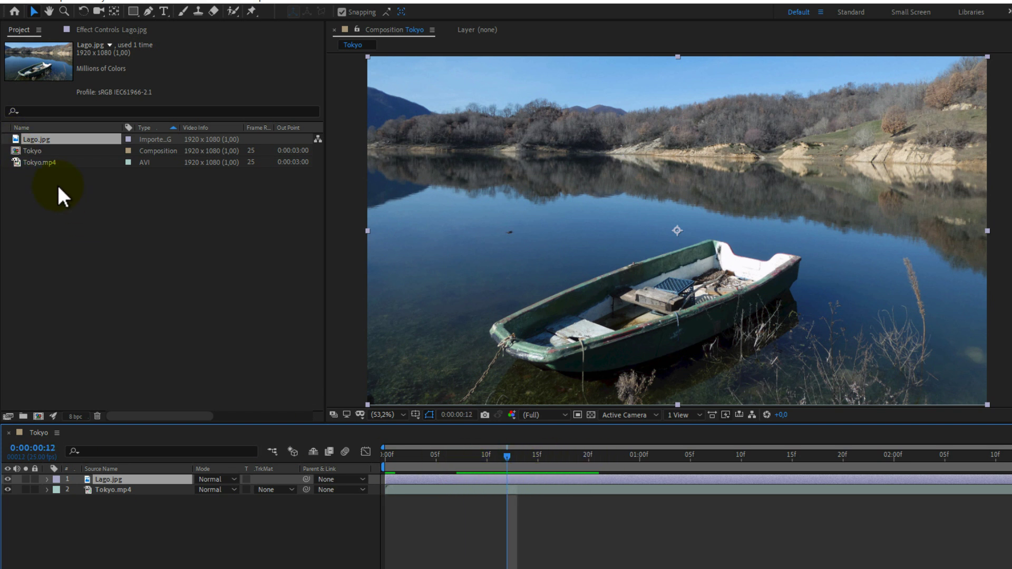
right_click(34, 138)
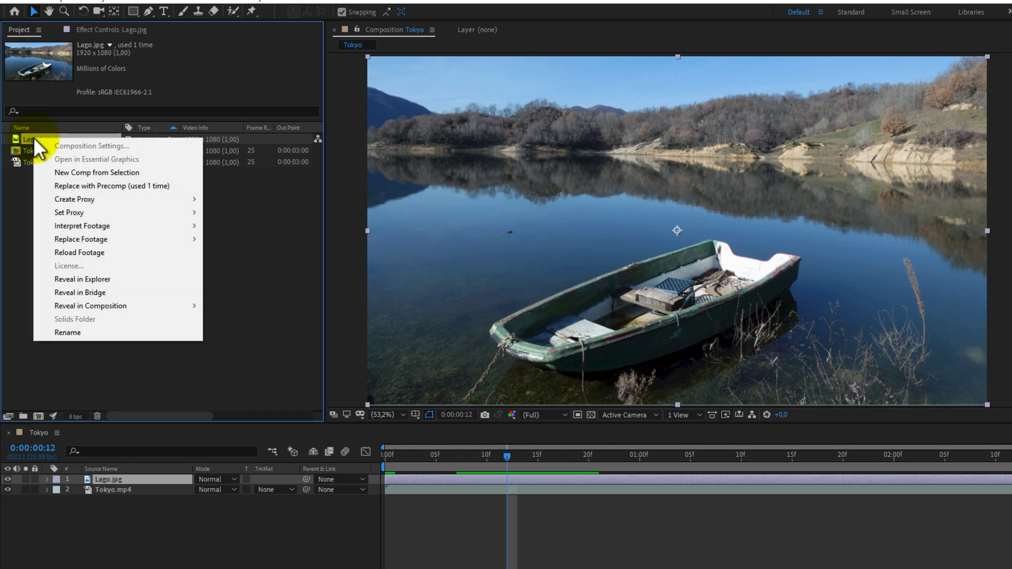
mouse_move(81, 239)
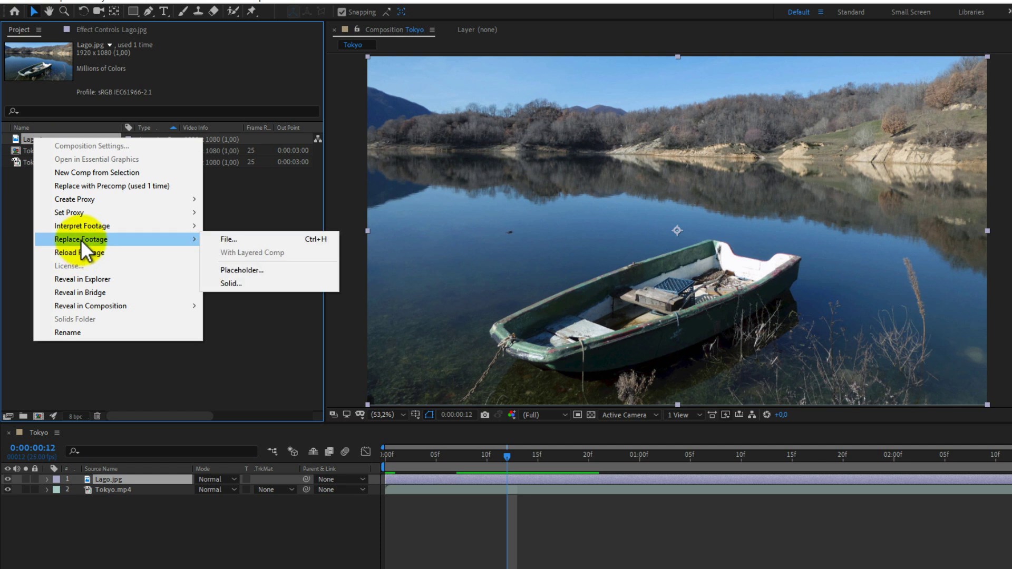
click(218, 241)
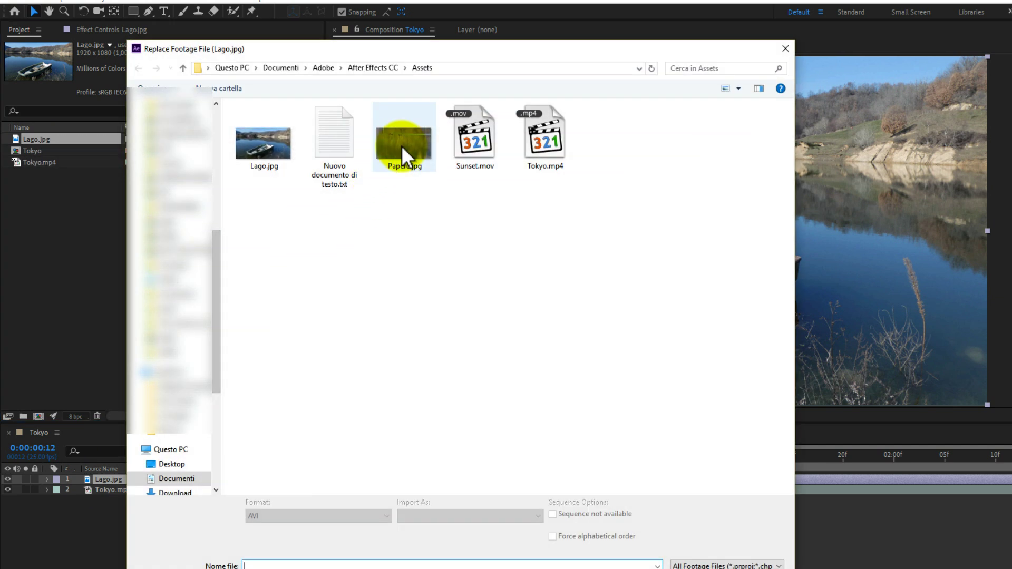
click(388, 150)
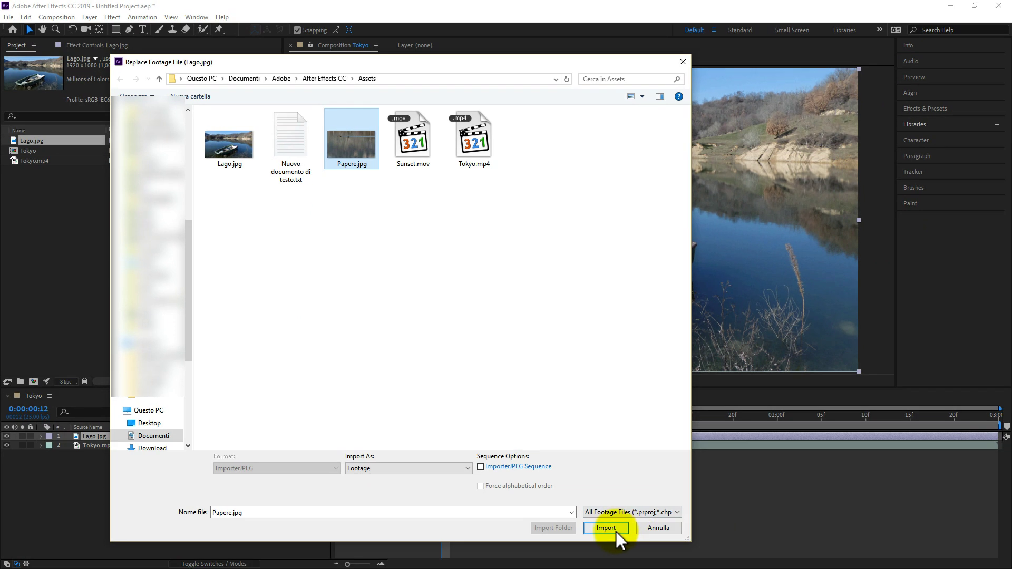
click(611, 526)
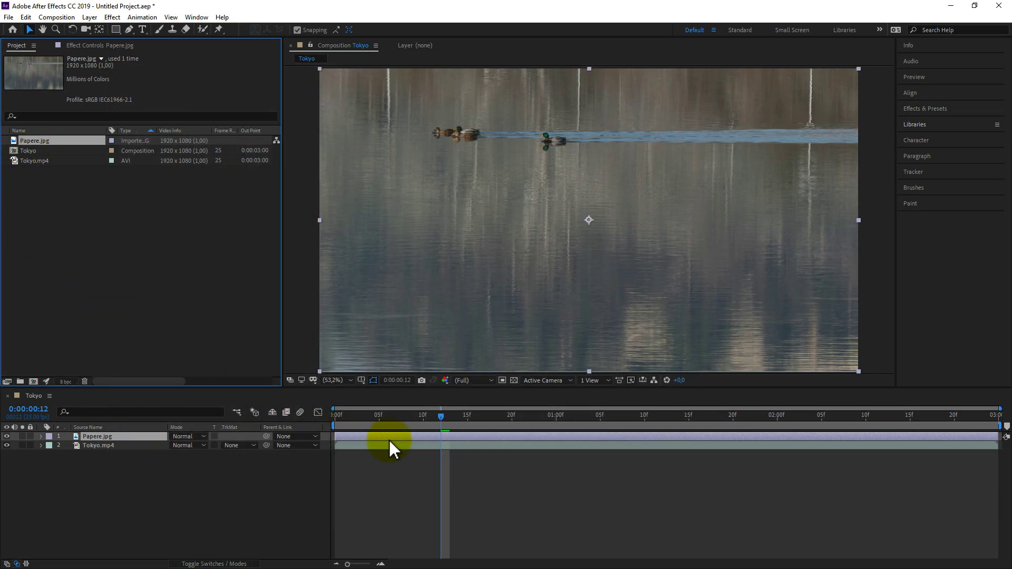
Keyframe Papere.jpg's Scale from 127.5% at frame 0 down to 100% at frame 14
drag(447, 418, 405, 418)
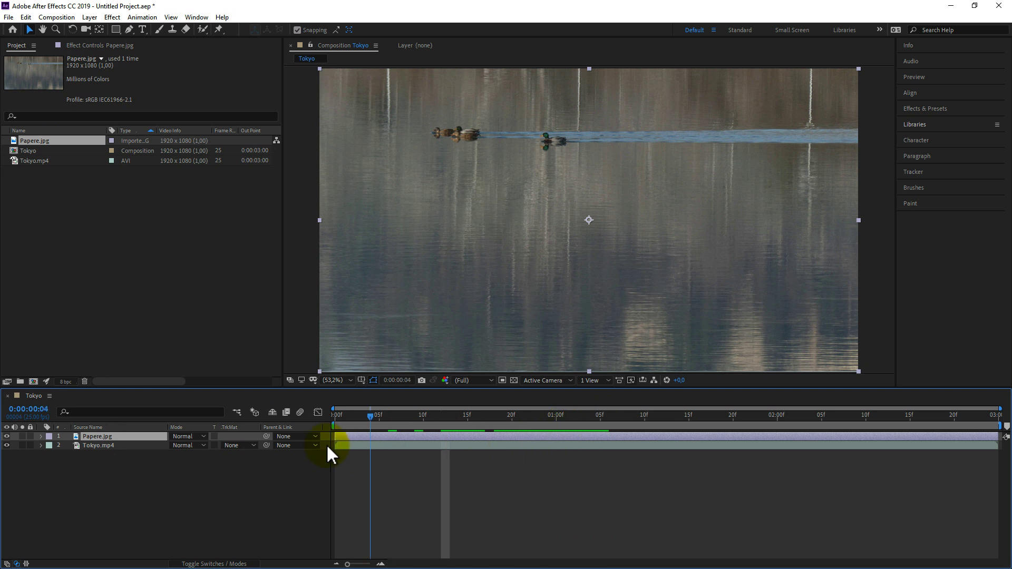
click(431, 429)
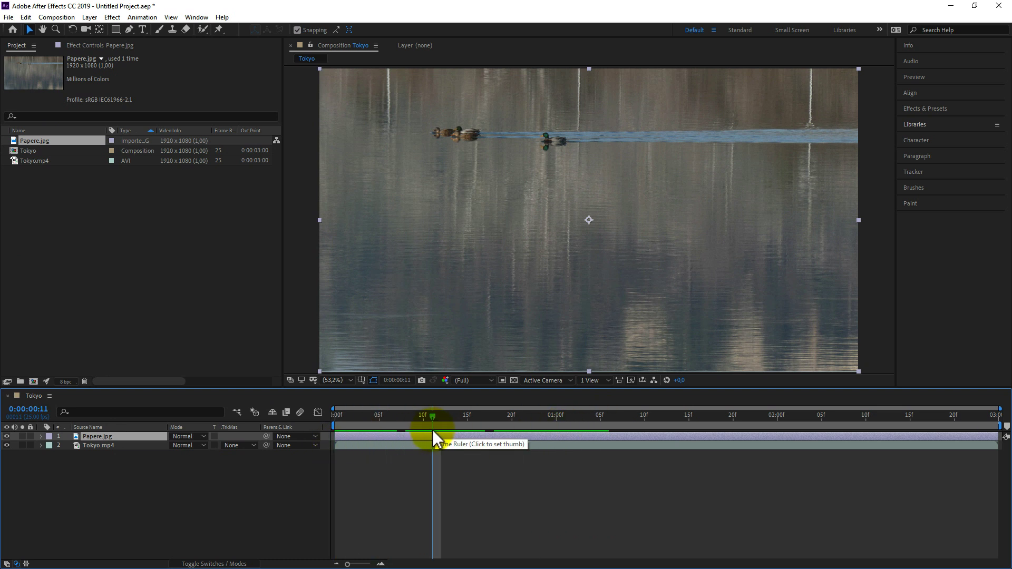
click(40, 437)
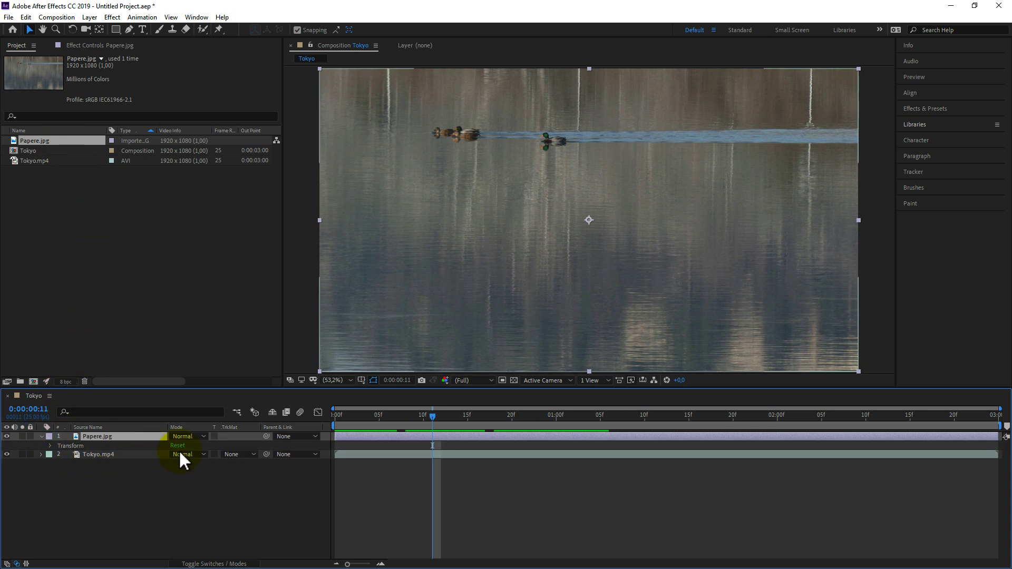
click(50, 446)
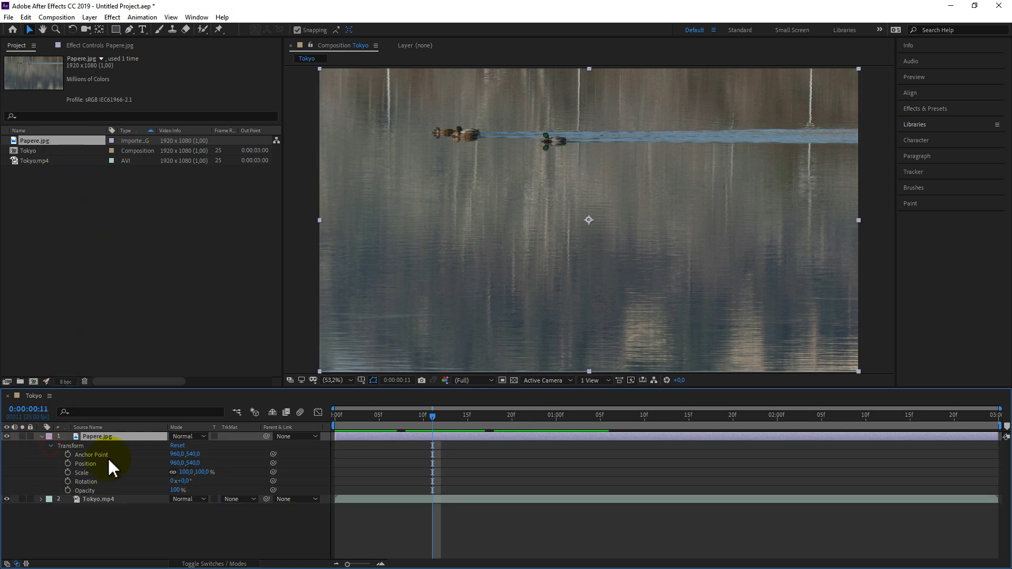
click(68, 472)
click(432, 473)
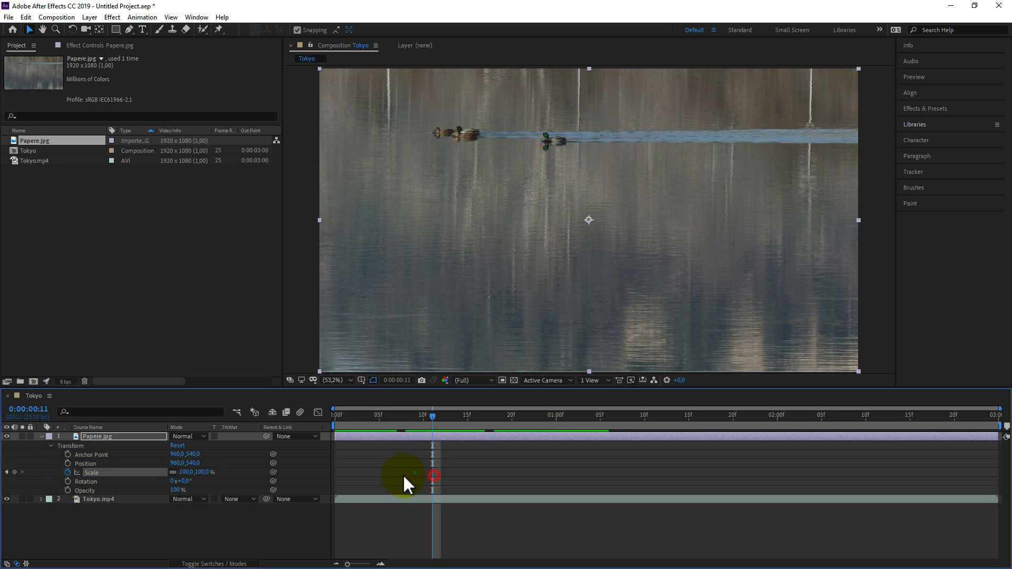
drag(432, 472, 458, 473)
click(335, 415)
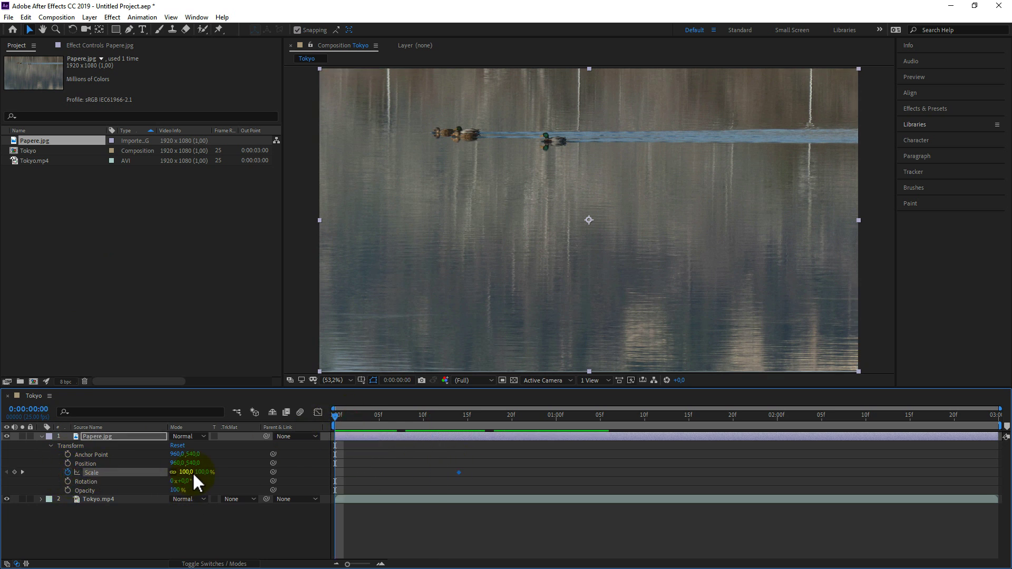
drag(192, 472, 273, 462)
drag(349, 414, 455, 415)
Replace the Papere.jpg footage item with the Lago.jpg file
right_click(34, 141)
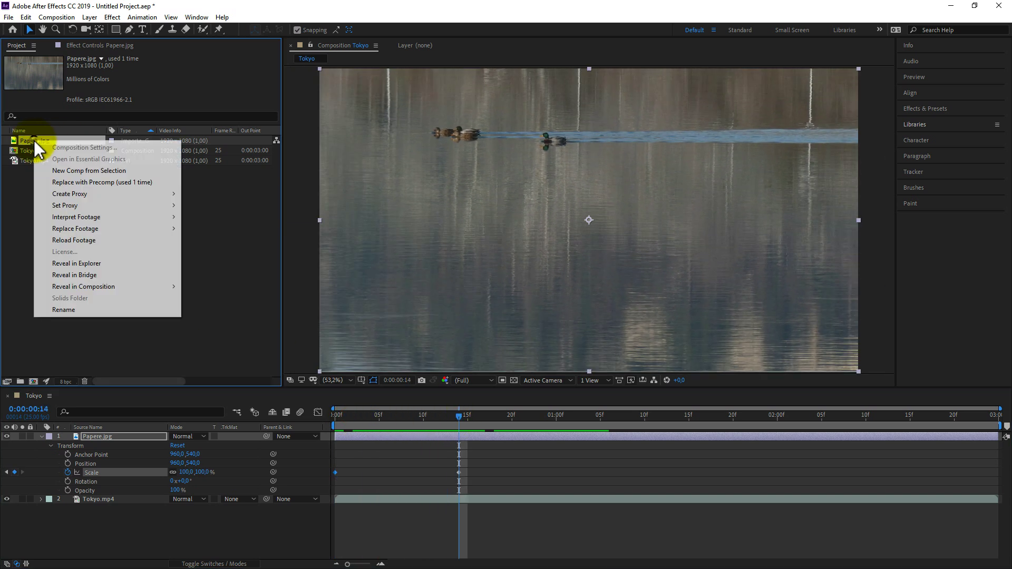
mouse_move(90, 231)
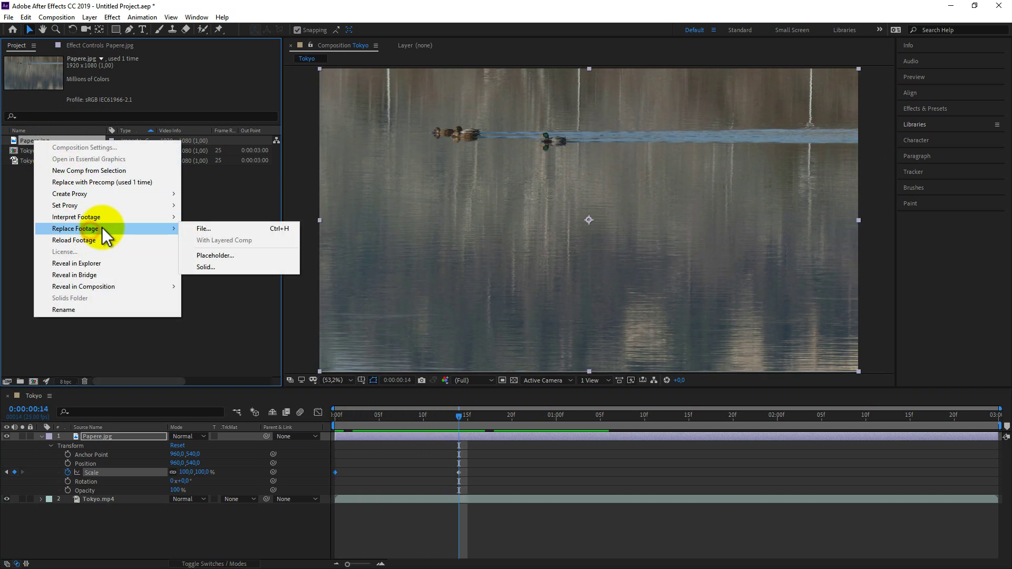
click(290, 229)
click(228, 153)
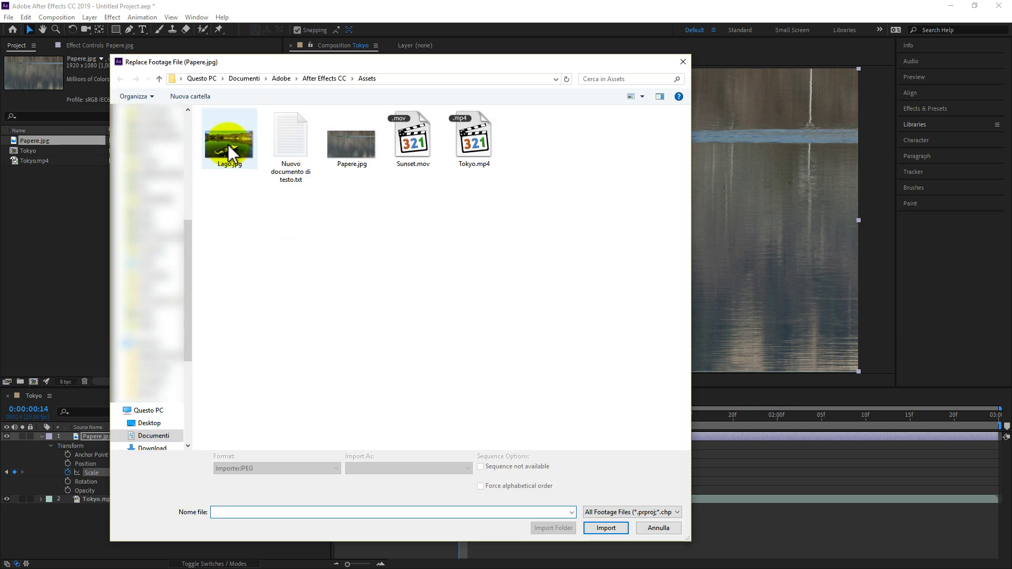
click(606, 528)
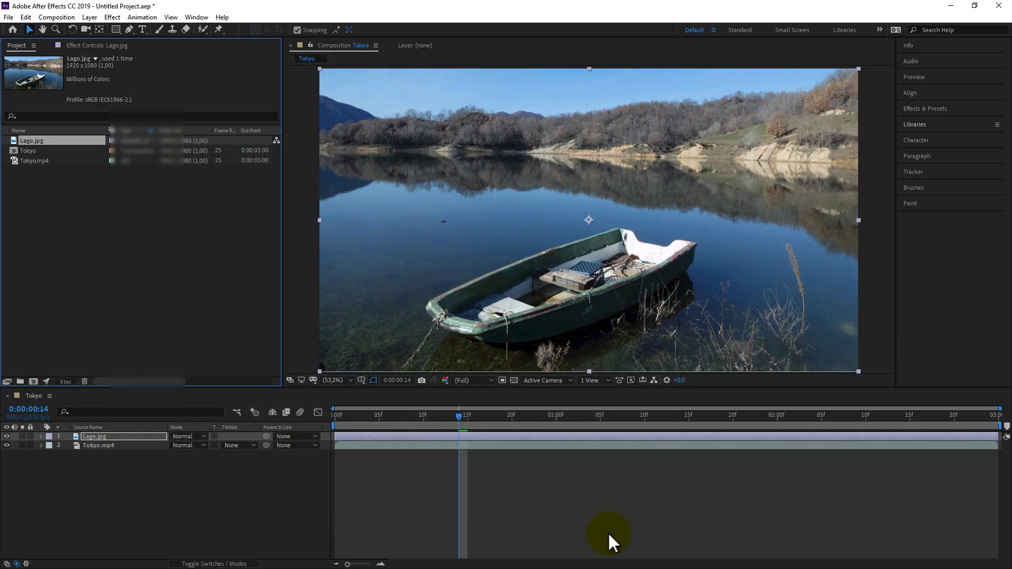
Confirm the Lago.jpg layer kept its Scale keyframes and preview the zoom animation
click(39, 437)
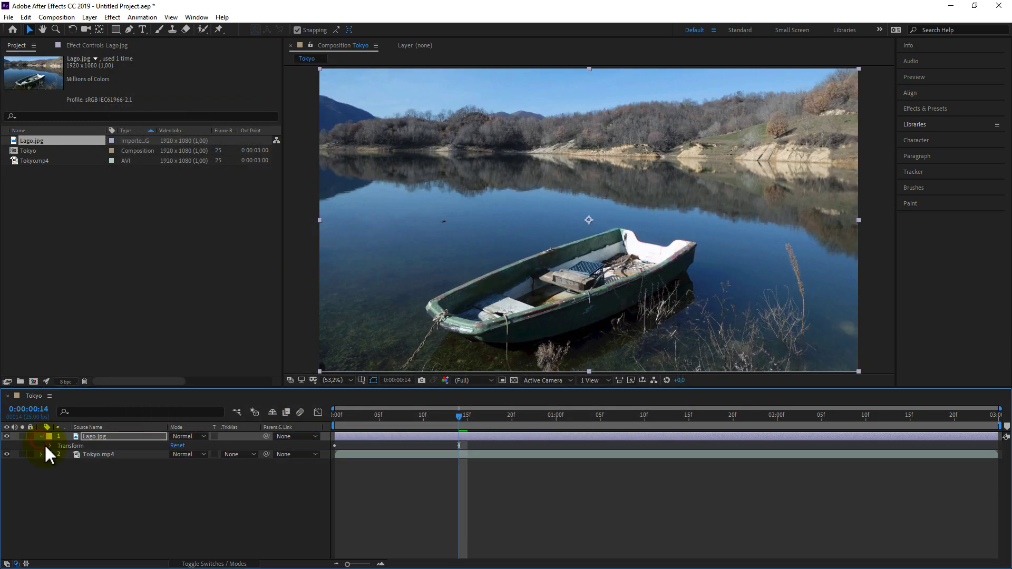
click(47, 445)
drag(389, 420, 440, 432)
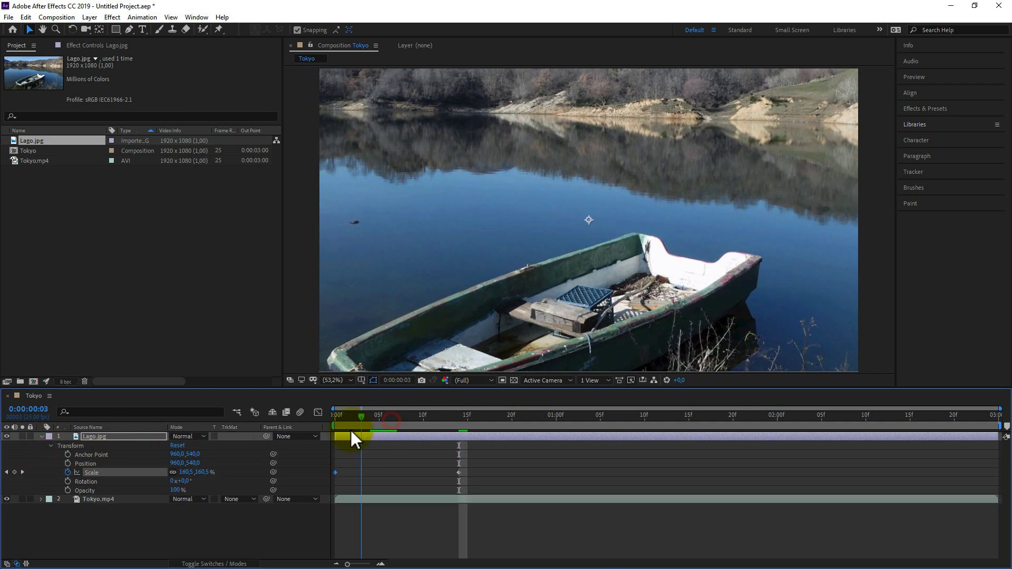
key(space)
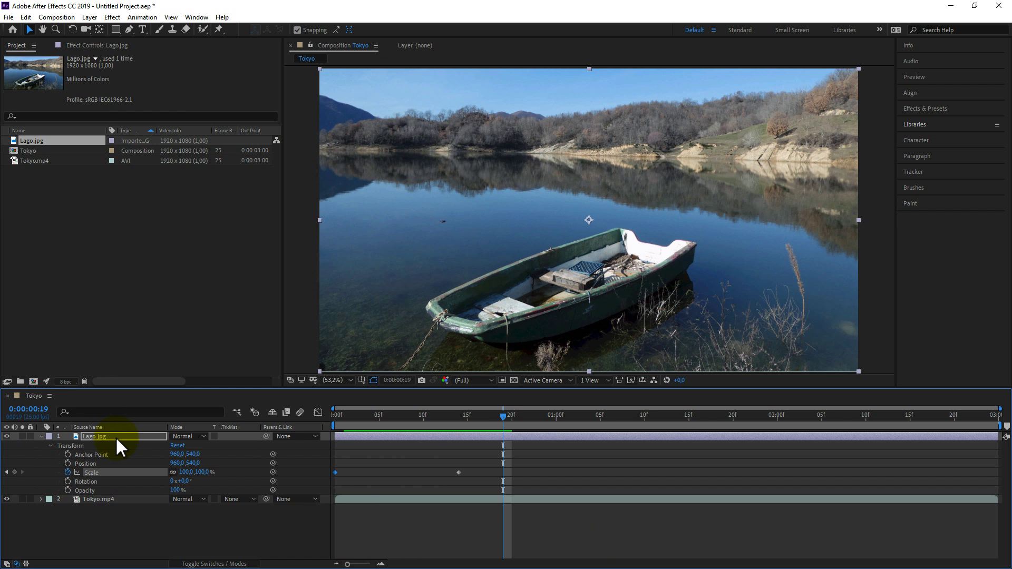
click(33, 159)
right_click(33, 160)
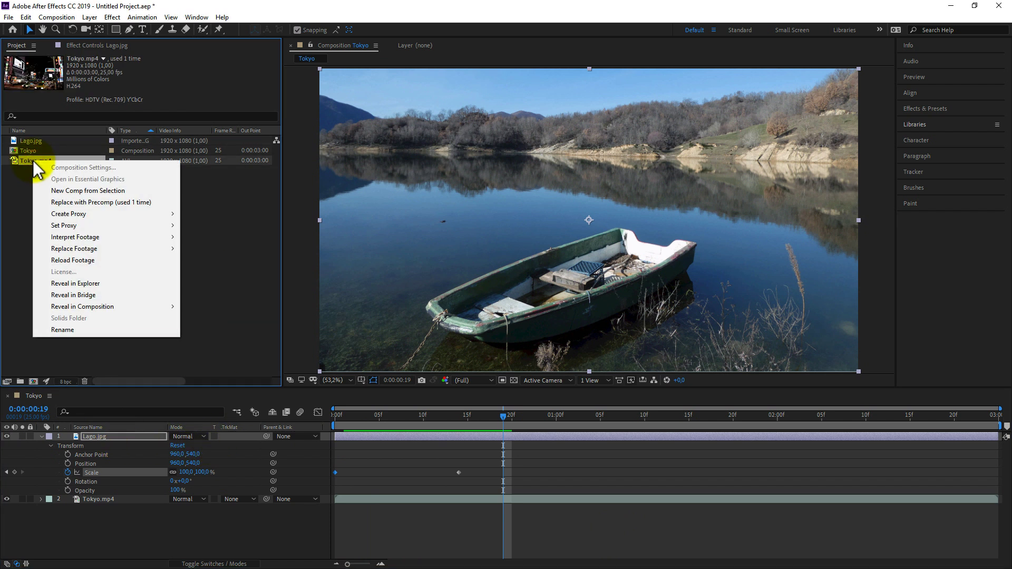
mouse_move(87, 250)
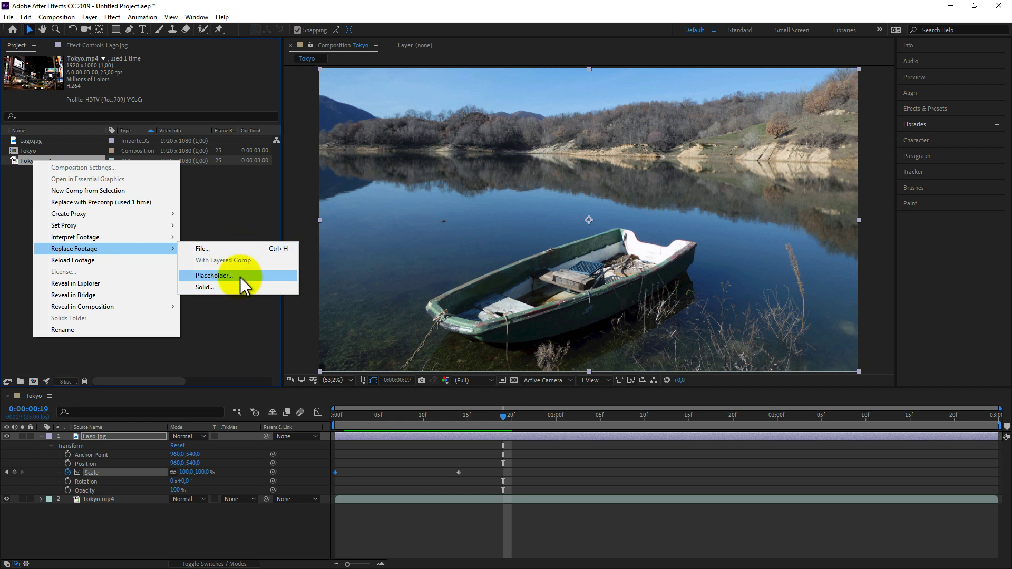
click(218, 287)
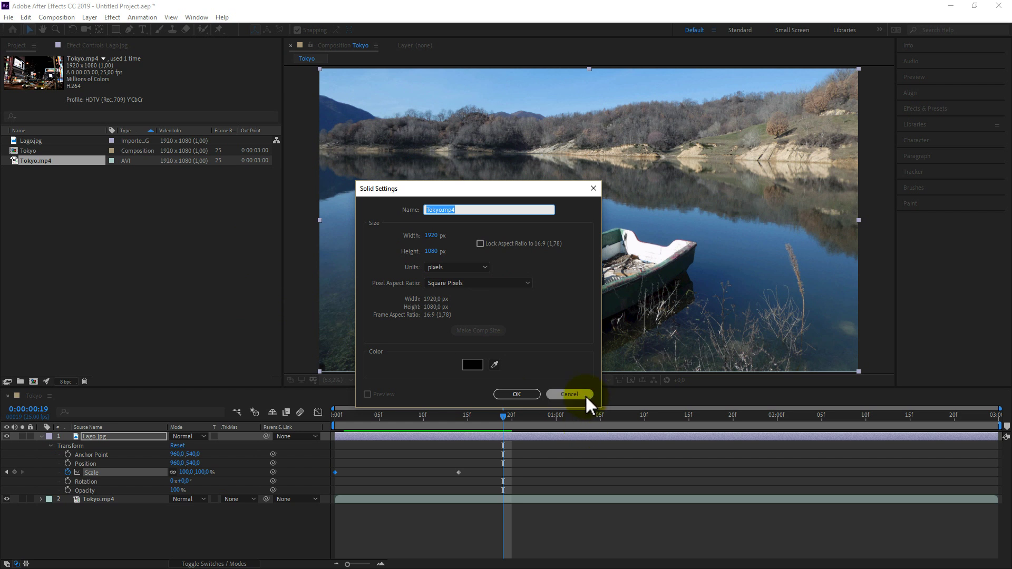
click(569, 394)
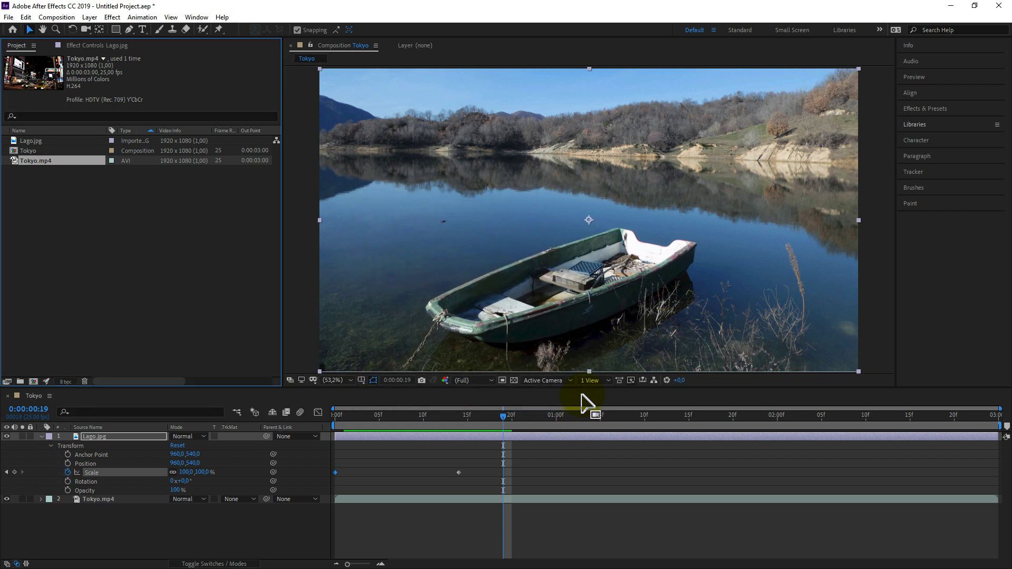